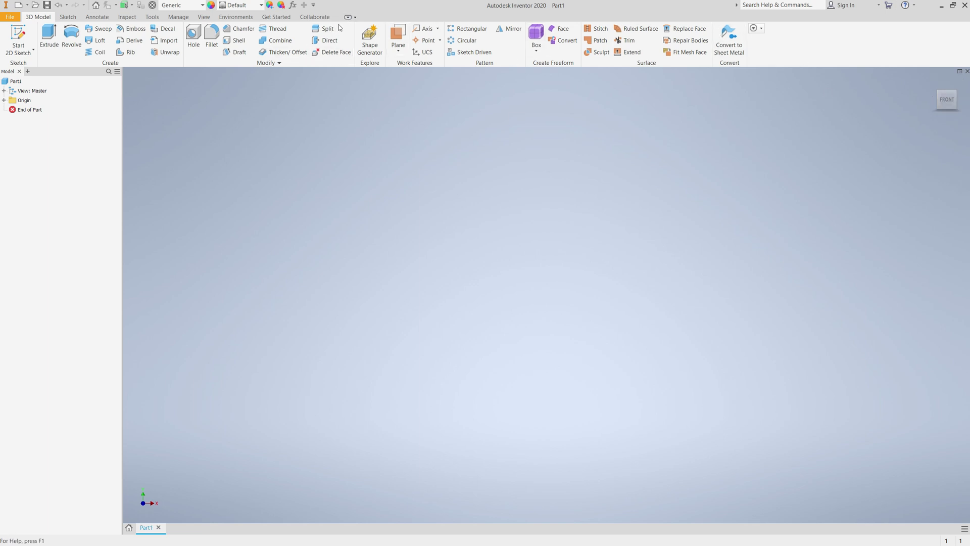
# - Collapse the Inventor ribbon from full tools to panel buttons, then to panel titles only
pyautogui.click(348, 17)
pyautogui.click(349, 17)
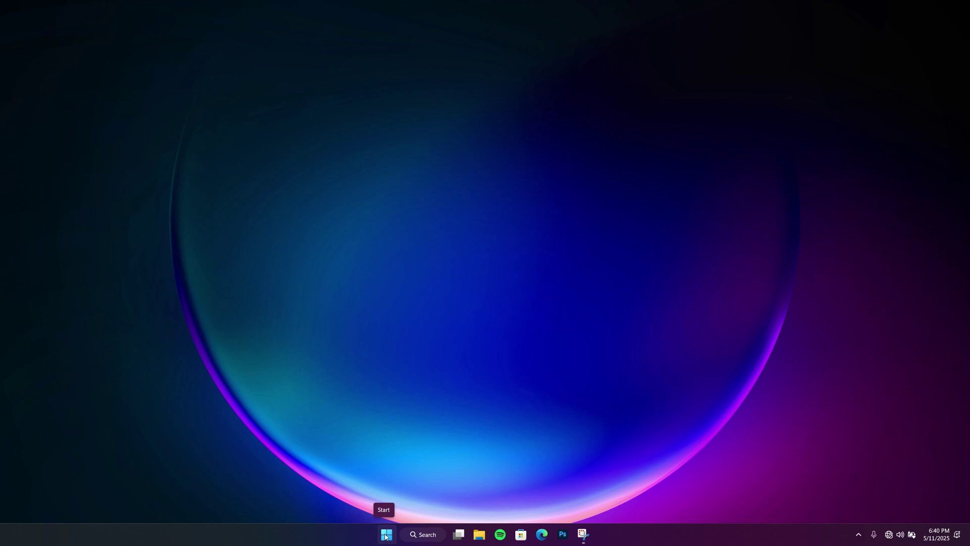
# - Expand the Autodesk Inventor 2020 folder in the Start menu's All apps list
pyautogui.click(386, 536)
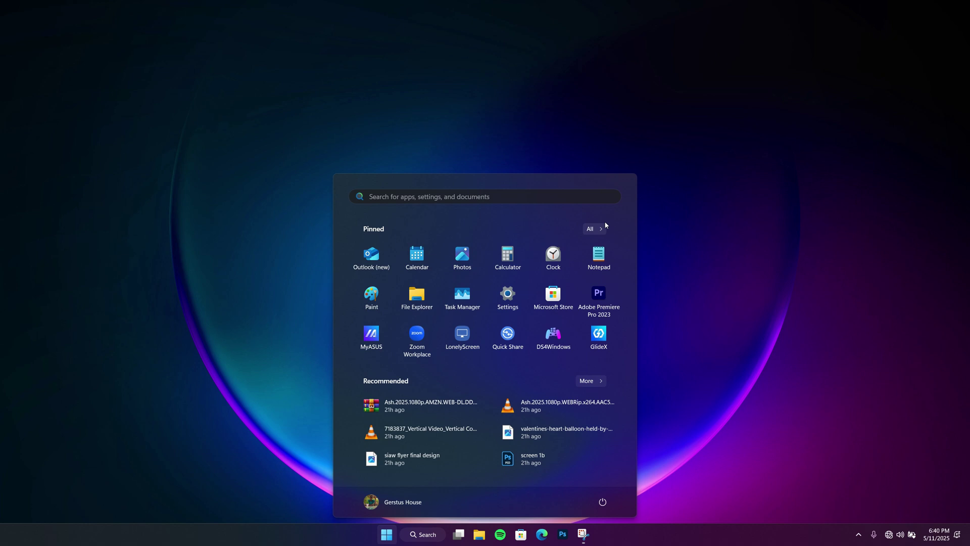
pyautogui.click(598, 230)
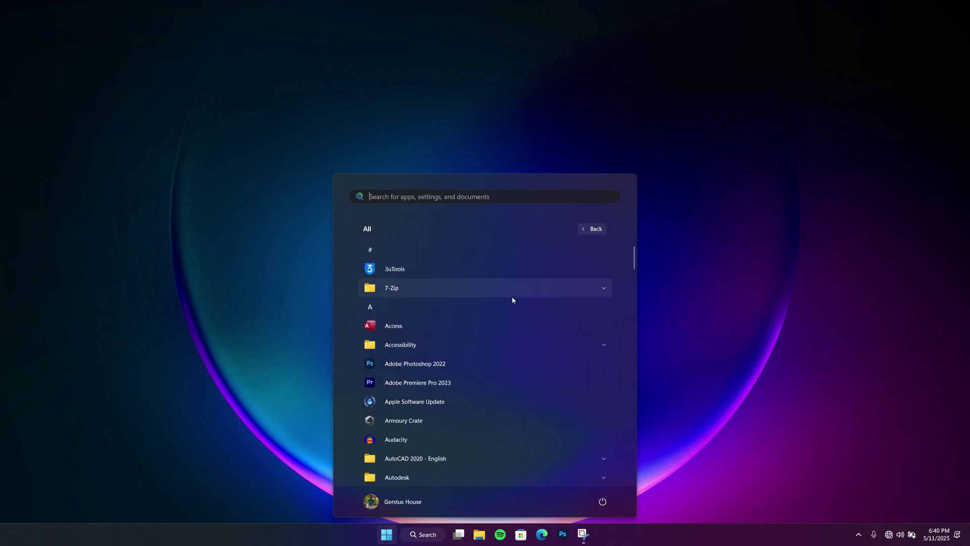
pyautogui.scroll(-3, 512, 303)
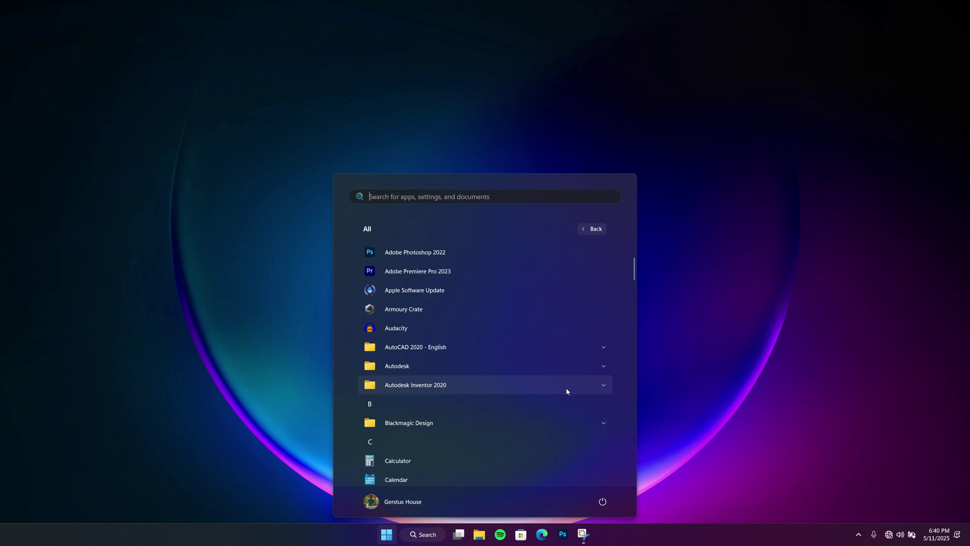
pyautogui.click(605, 384)
pyautogui.scroll(-3, 565, 379)
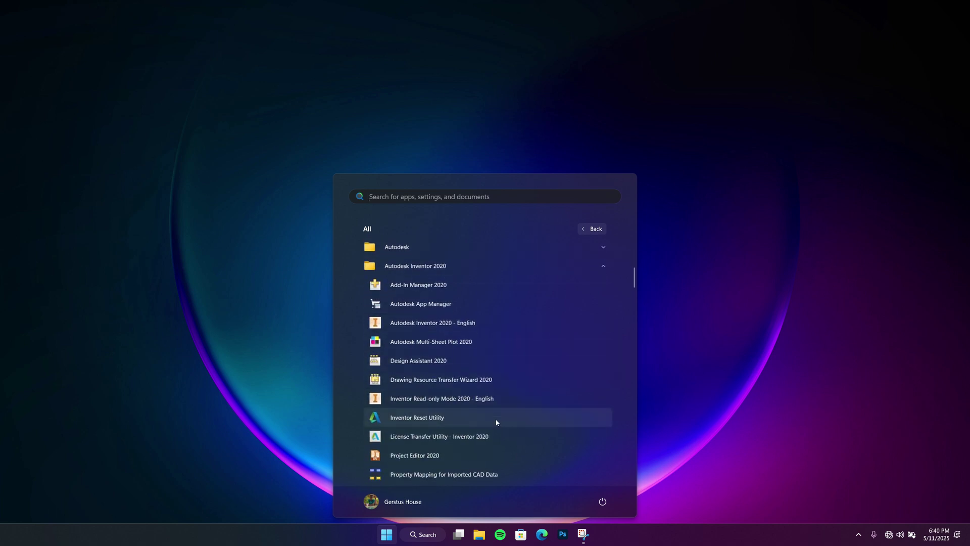
pyautogui.scroll(-1, 489, 399)
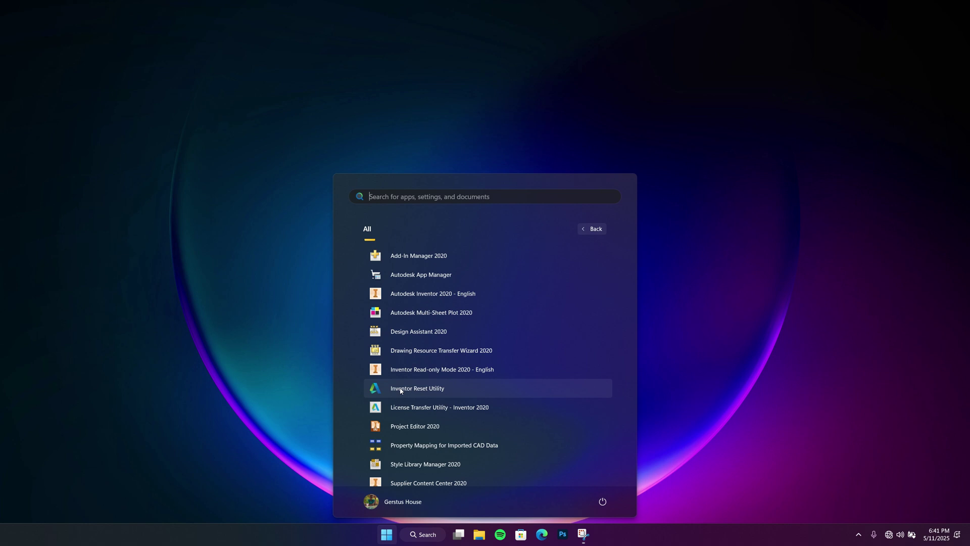
# - Run the Inventor Reset Utility and reset Inventor 2020 to default settings
pyautogui.click(401, 391)
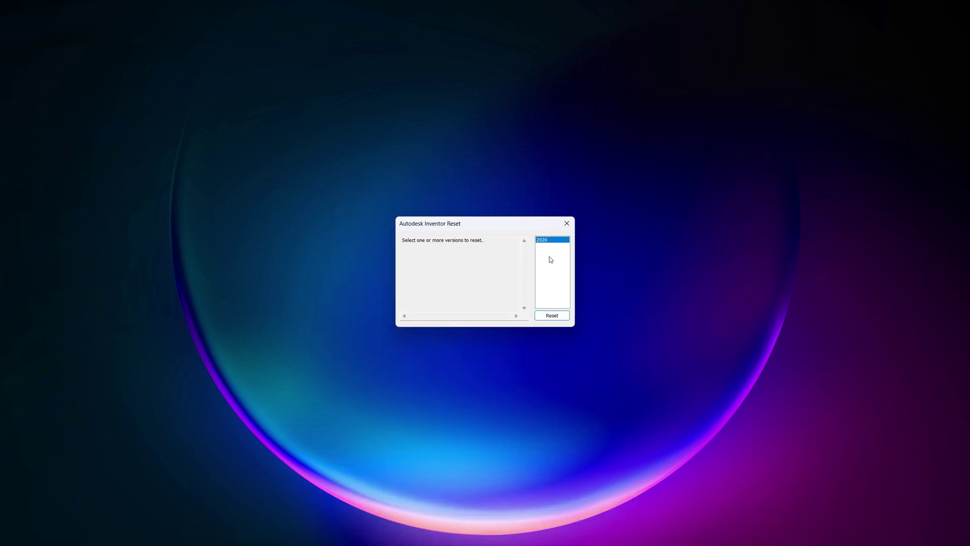
pyautogui.click(546, 317)
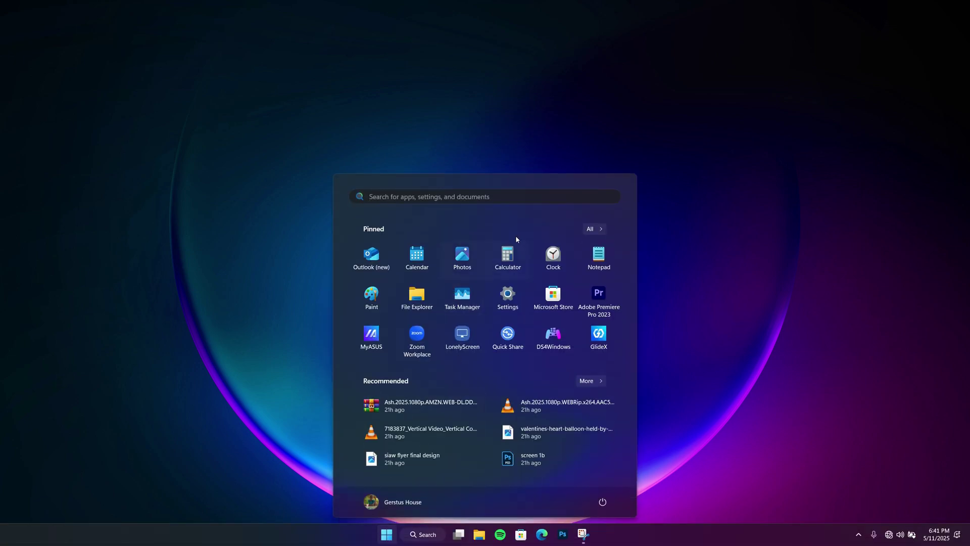
# - Relaunch Autodesk Inventor 2020 from its folder in the Start menu's All apps list
pyautogui.click(589, 228)
pyautogui.scroll(-2, 565, 345)
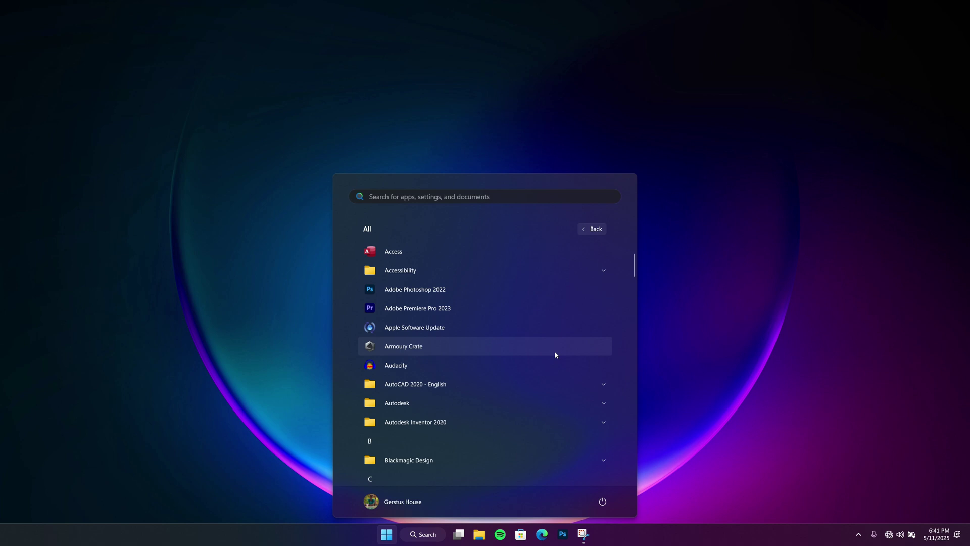
pyautogui.click(599, 384)
pyautogui.scroll(-2, 561, 384)
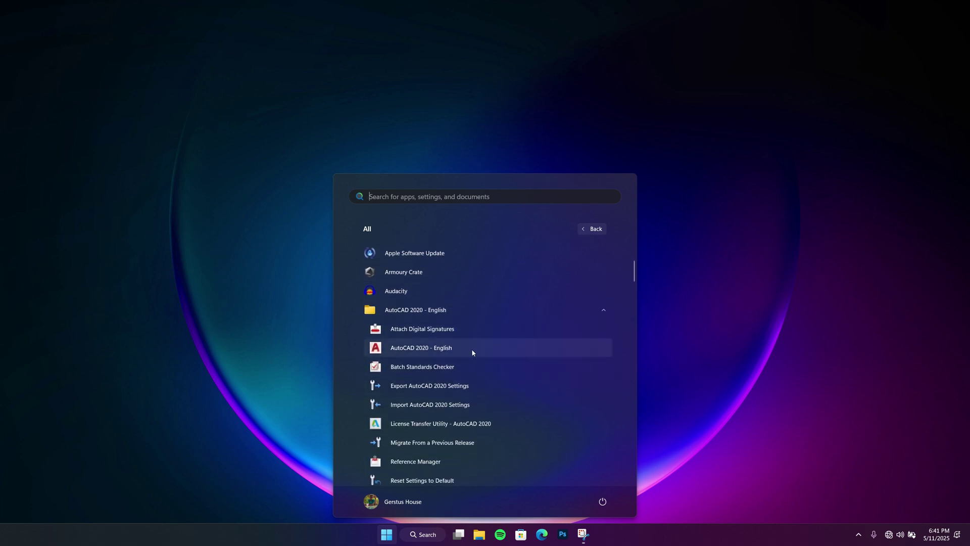
pyautogui.scroll(-2, 466, 363)
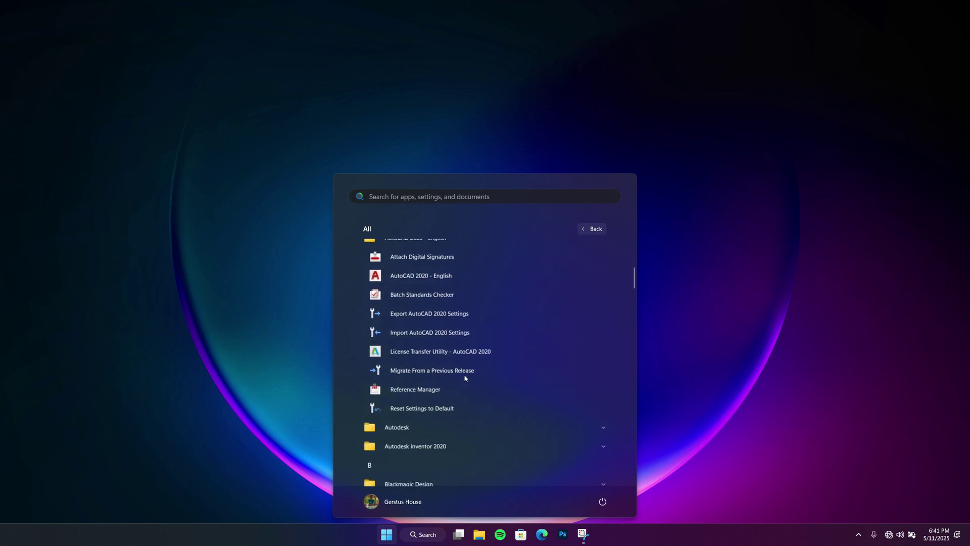
pyautogui.click(432, 446)
pyautogui.scroll(-2, 432, 424)
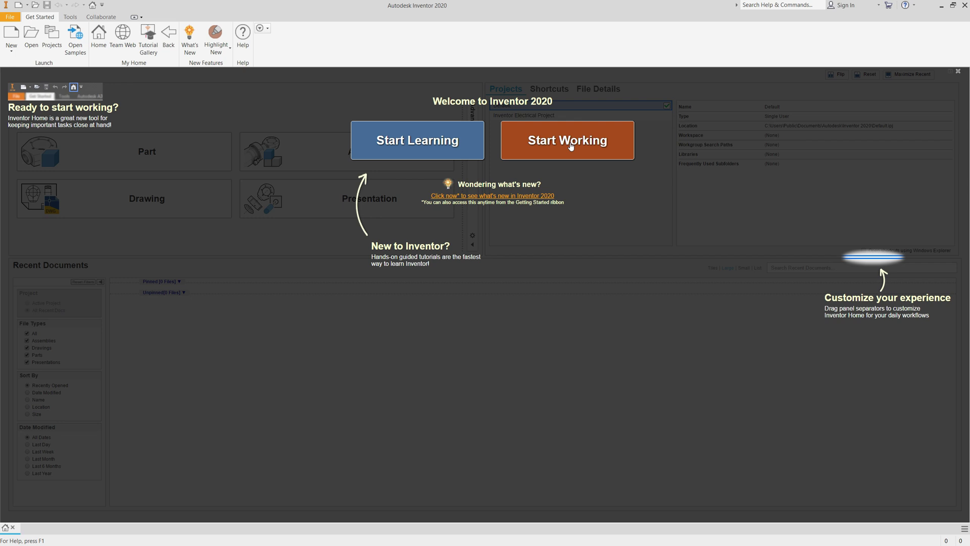
# - Dismiss the Inventor welcome overlay to reach Inventor Home
pyautogui.click(571, 147)
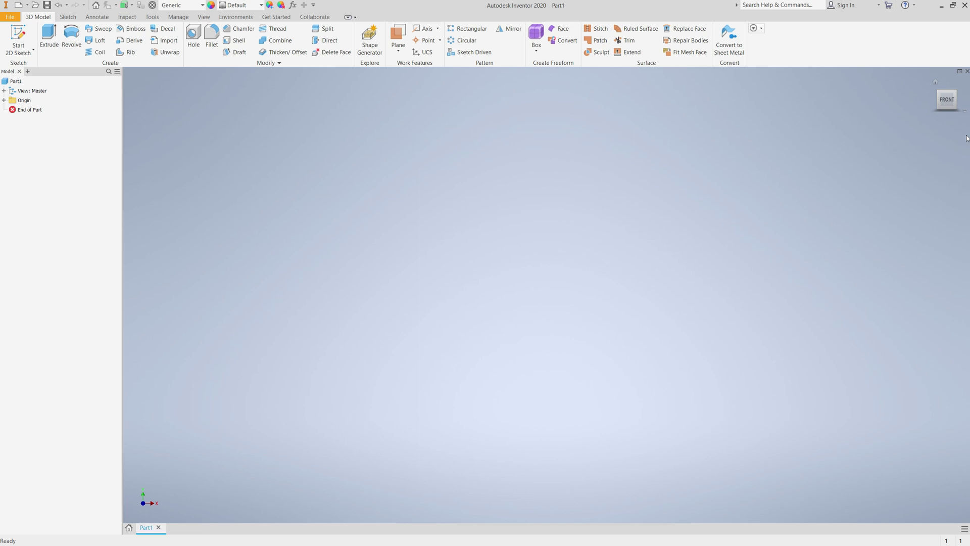
# - Turn Part1's navigation bar back on from the viewport menu, then switch to AutoCAD
pyautogui.rightClick(818, 216)
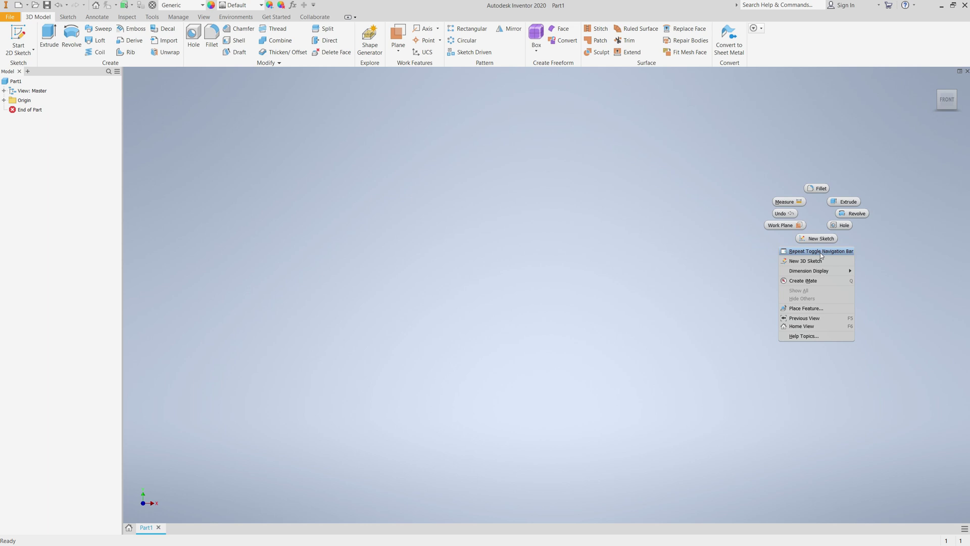
pyautogui.click(821, 252)
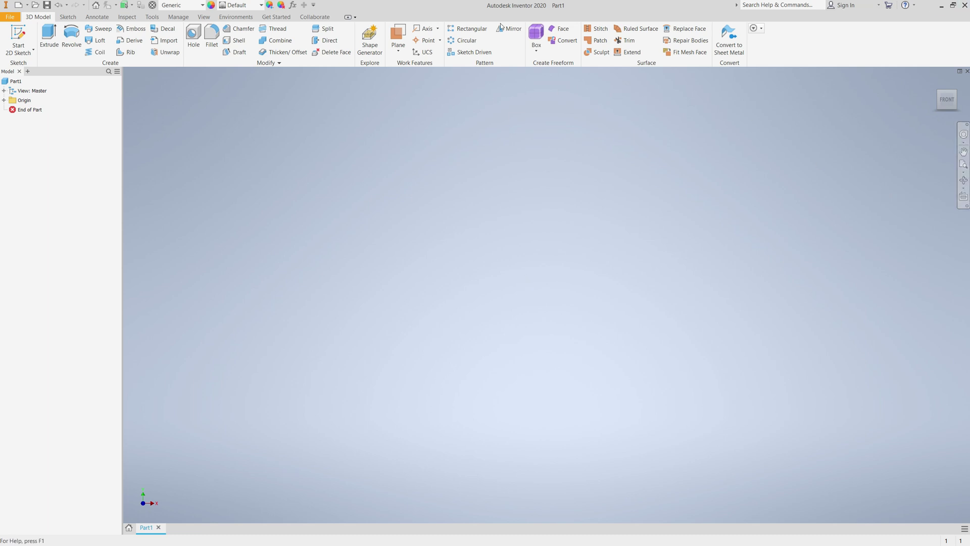
pyautogui.hotkey('alt', 'Tab')
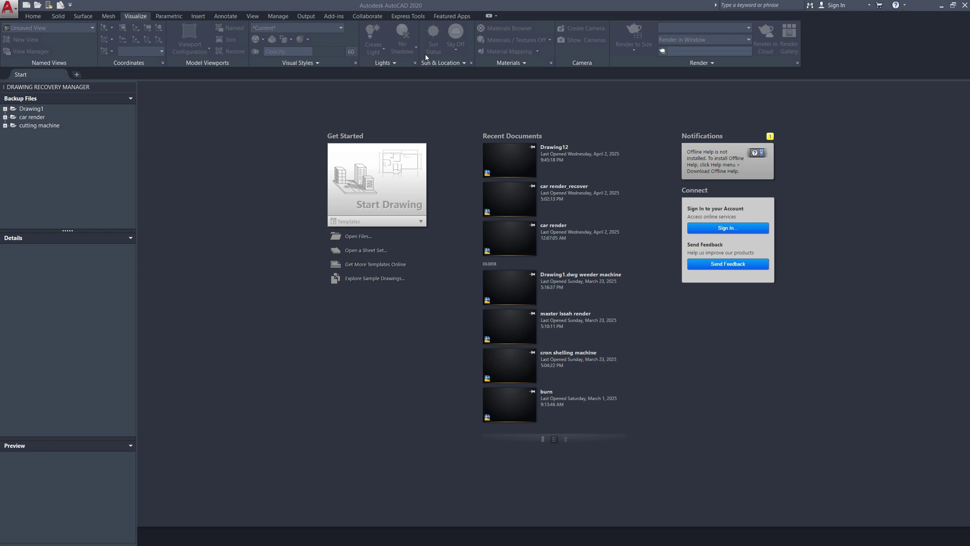
# - Start blank Drawing1, close the Drawing Recovery Manager, and hide the navigation bar
pyautogui.click(379, 202)
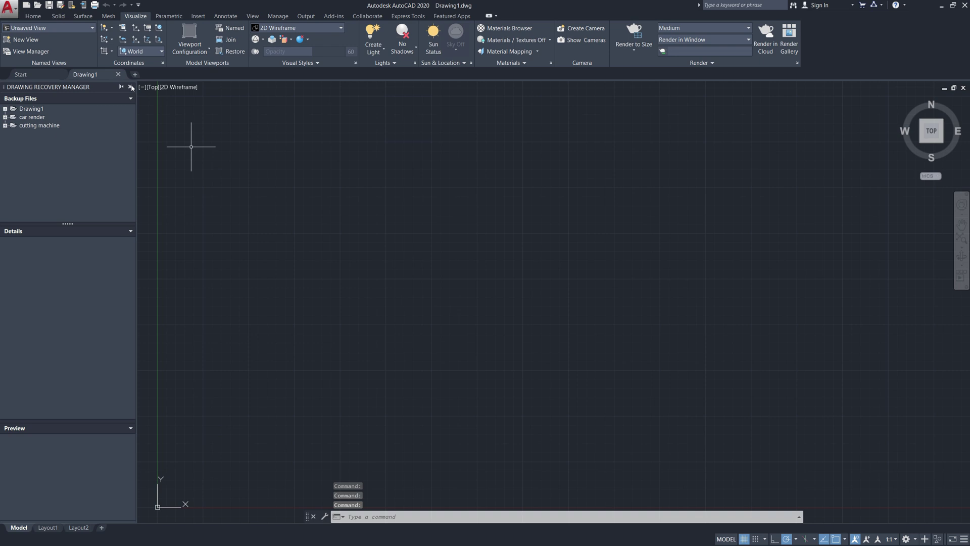
pyautogui.click(130, 87)
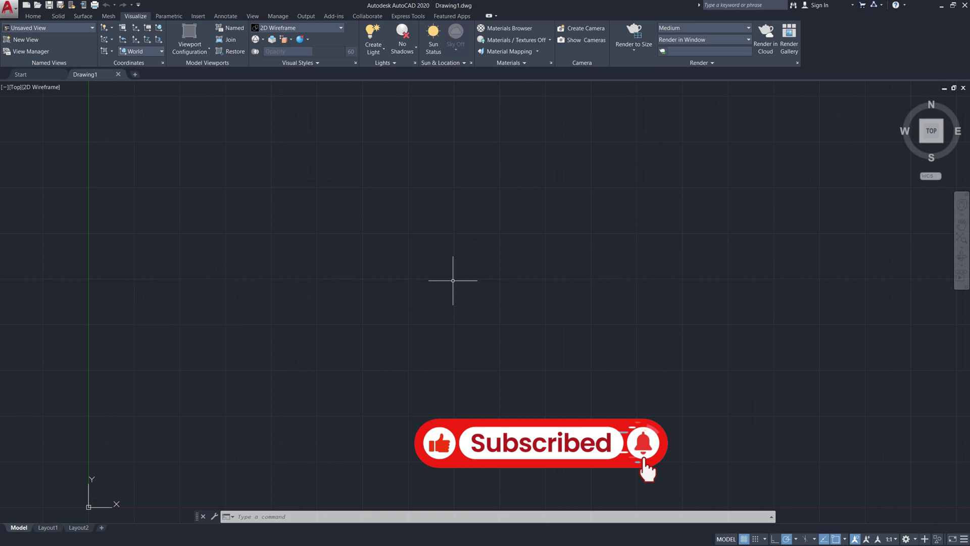
pyautogui.click(966, 196)
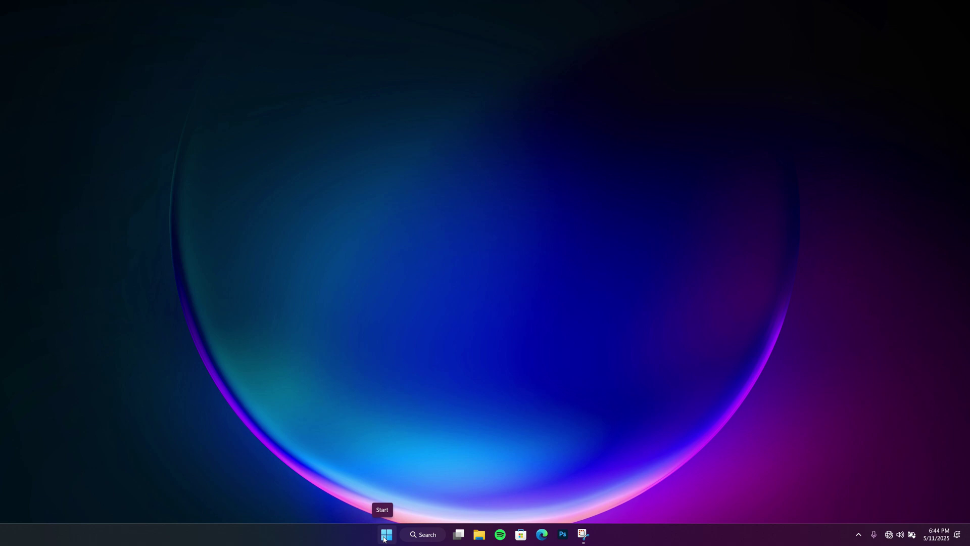
# - Launch Reset Settings to Default from the AutoCAD 2020 - English Start menu folder
pyautogui.click(386, 535)
pyautogui.click(596, 229)
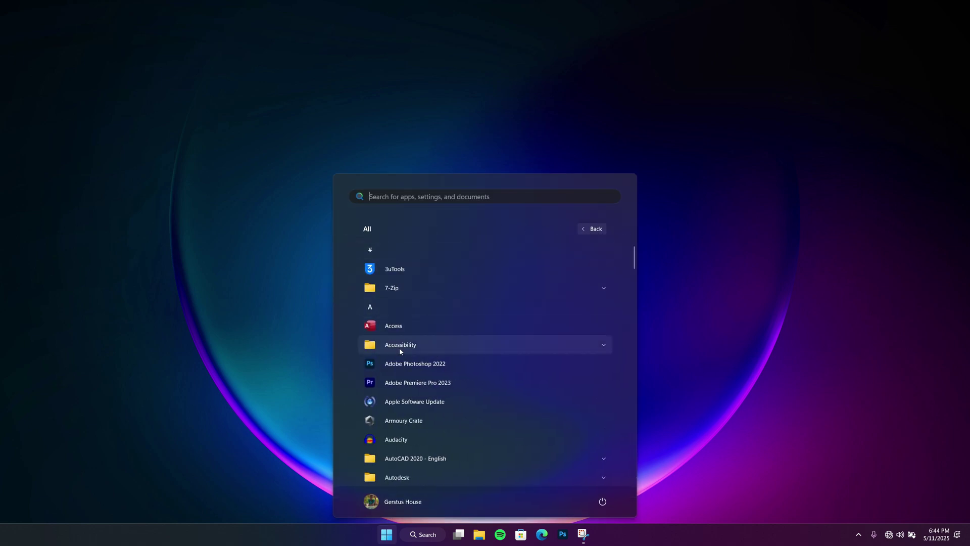
pyautogui.scroll(-1, 424, 353)
pyautogui.scroll(-2, 448, 356)
pyautogui.scroll(-1, 450, 356)
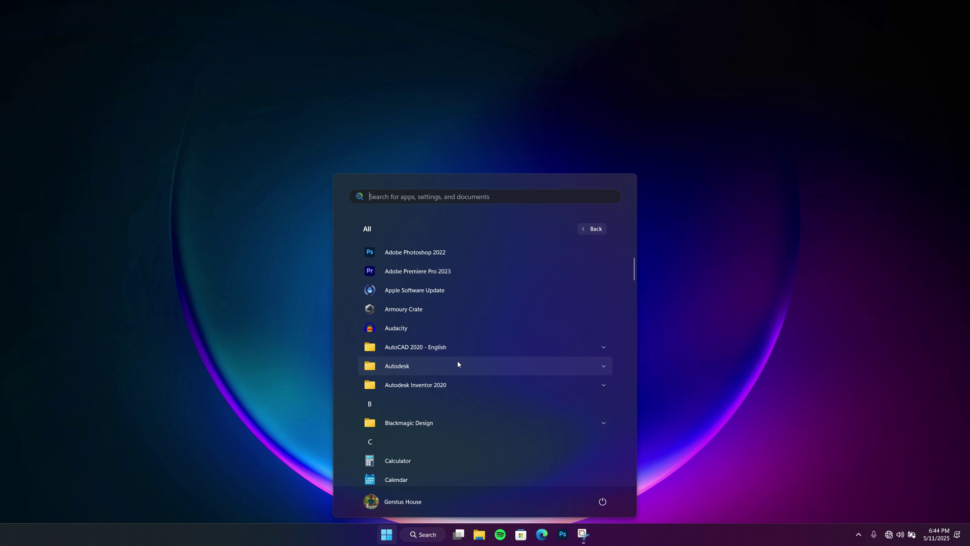
pyautogui.click(604, 347)
pyautogui.scroll(-2, 599, 343)
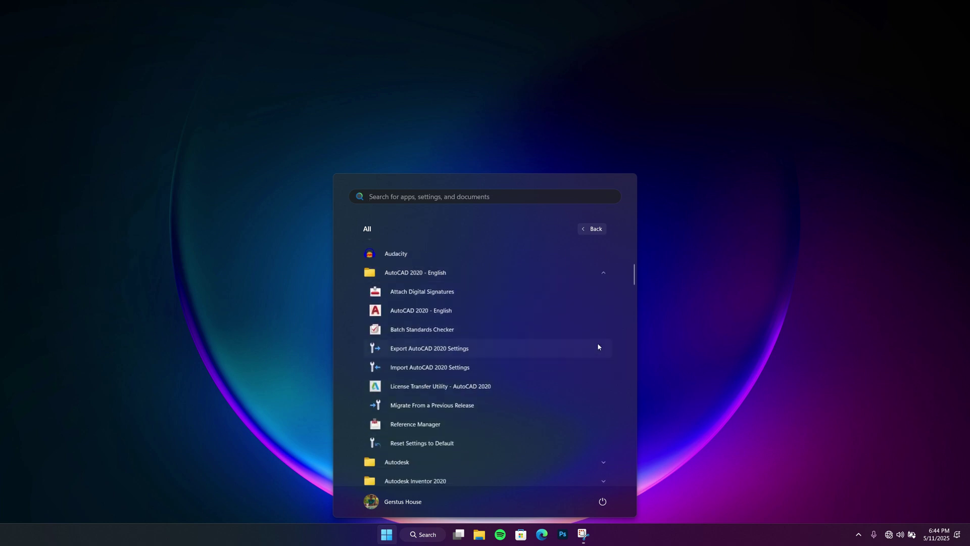
pyautogui.scroll(-2, 561, 345)
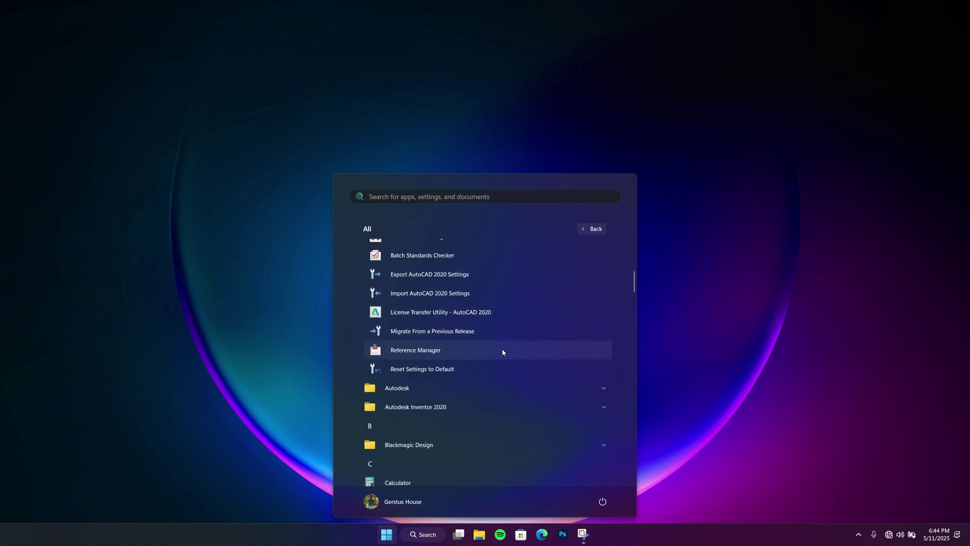
pyautogui.click(411, 369)
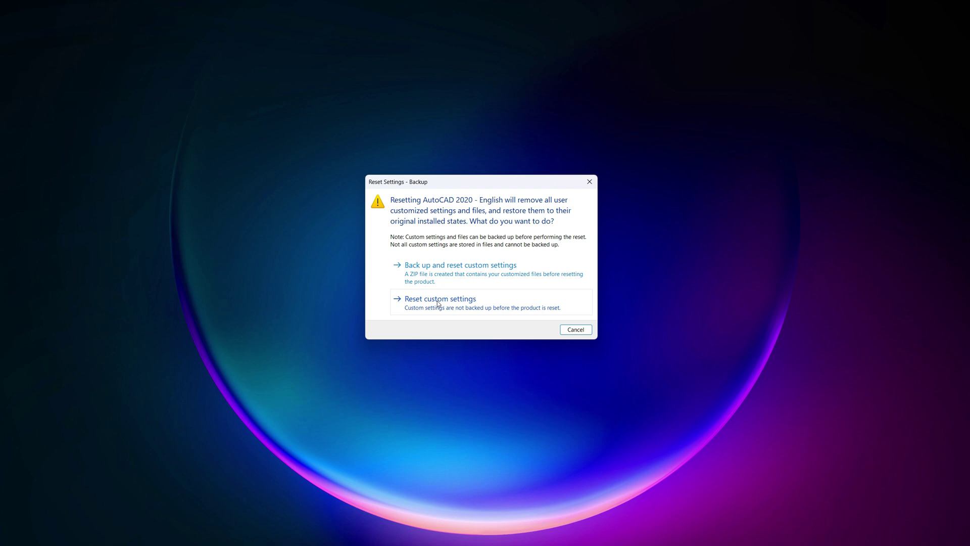
# - Reset AutoCAD 2020 custom settings without a backup and acknowledge the success message
pyautogui.click(440, 304)
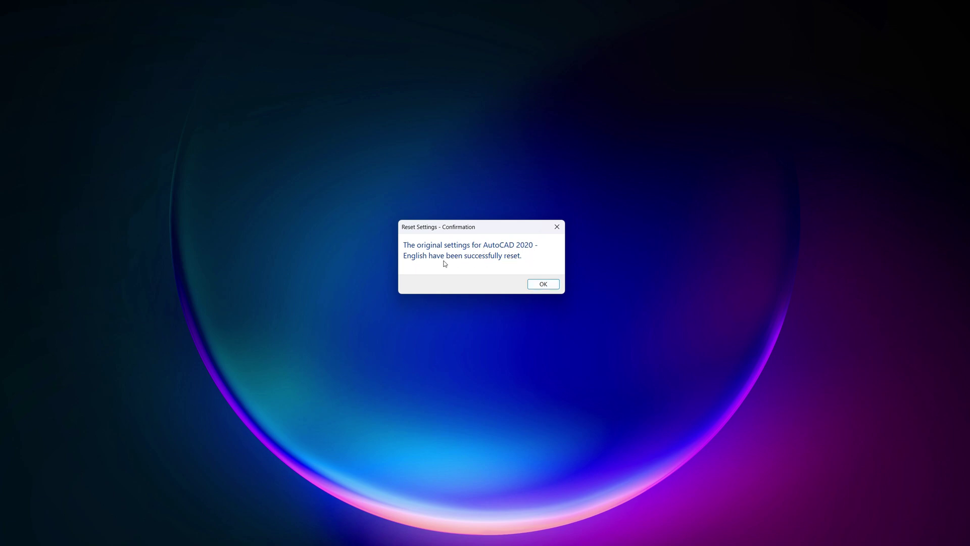
pyautogui.click(549, 286)
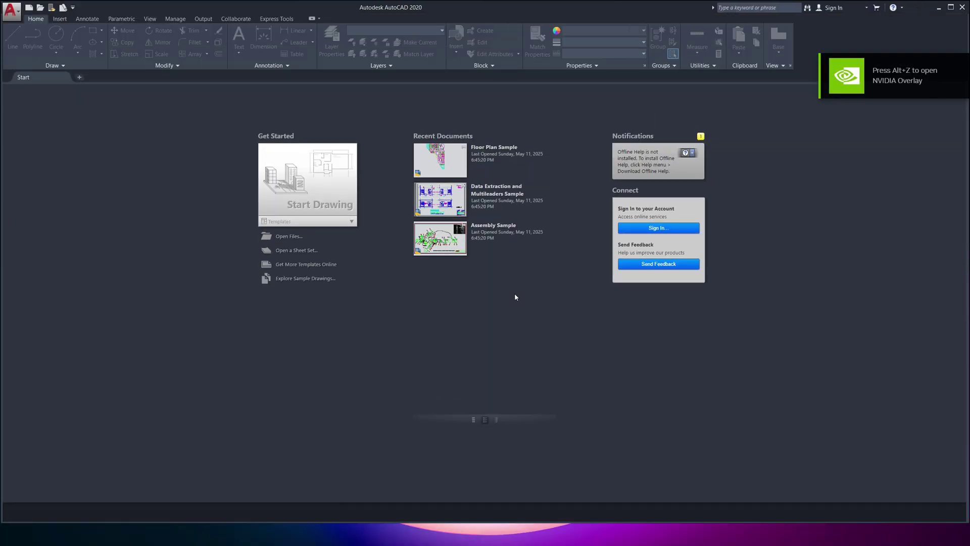
# - Maximize the AutoCAD window and start blank Drawing1 from the Start tab
pyautogui.click(952, 7)
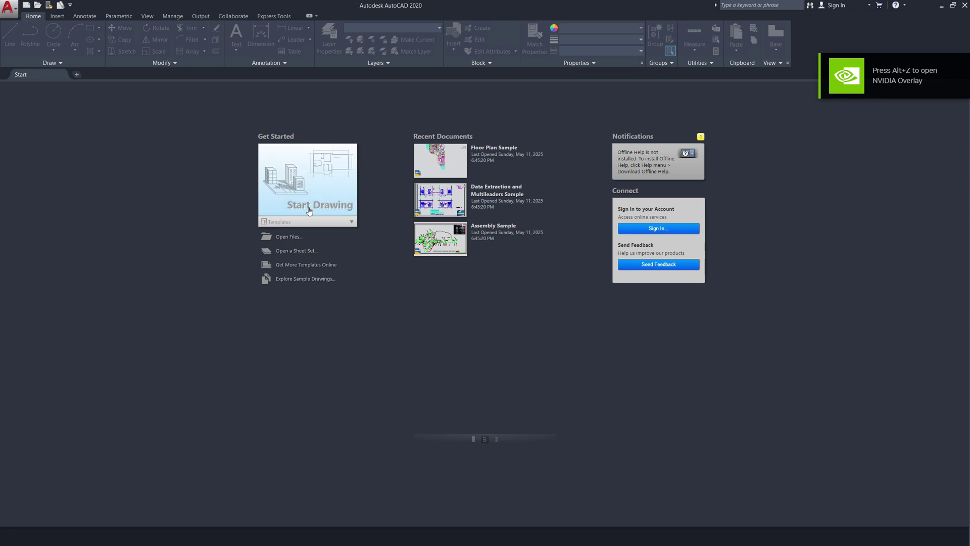
pyautogui.click(311, 210)
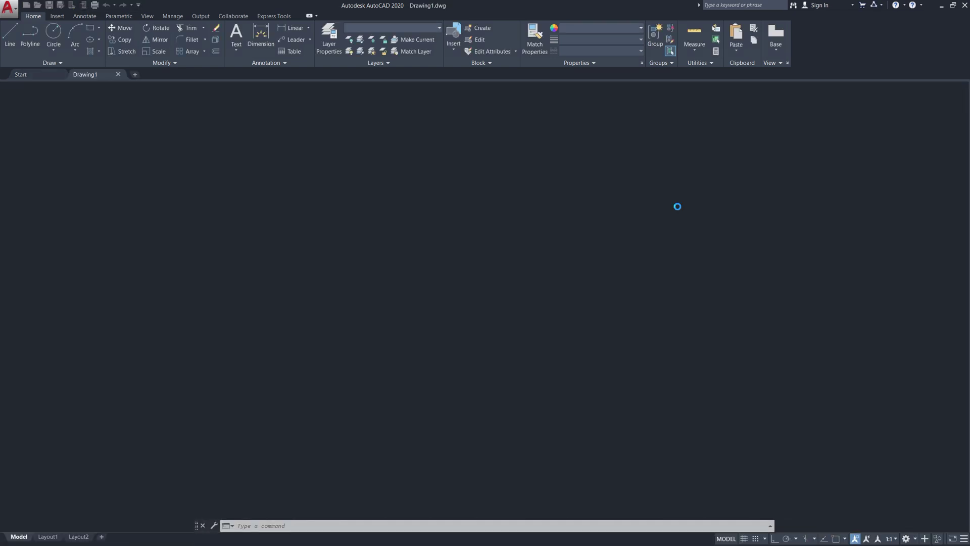